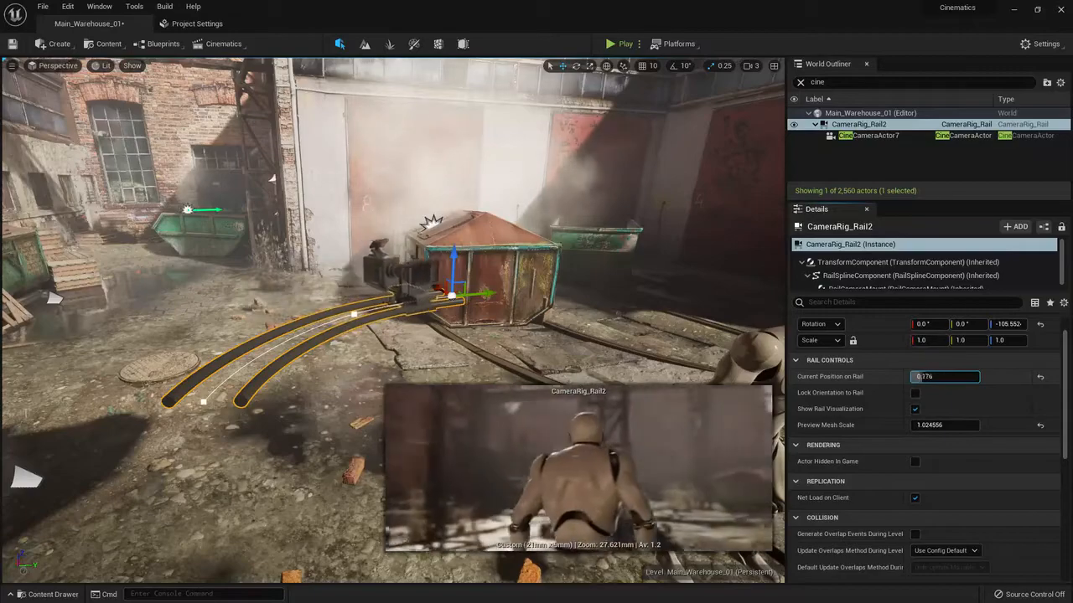
- Move the camera along CameraRig_Rail2 to a Current Position on Rail of about 0.832
drag(922, 376, 982, 376)
right_drag(558, 231, 503, 245)
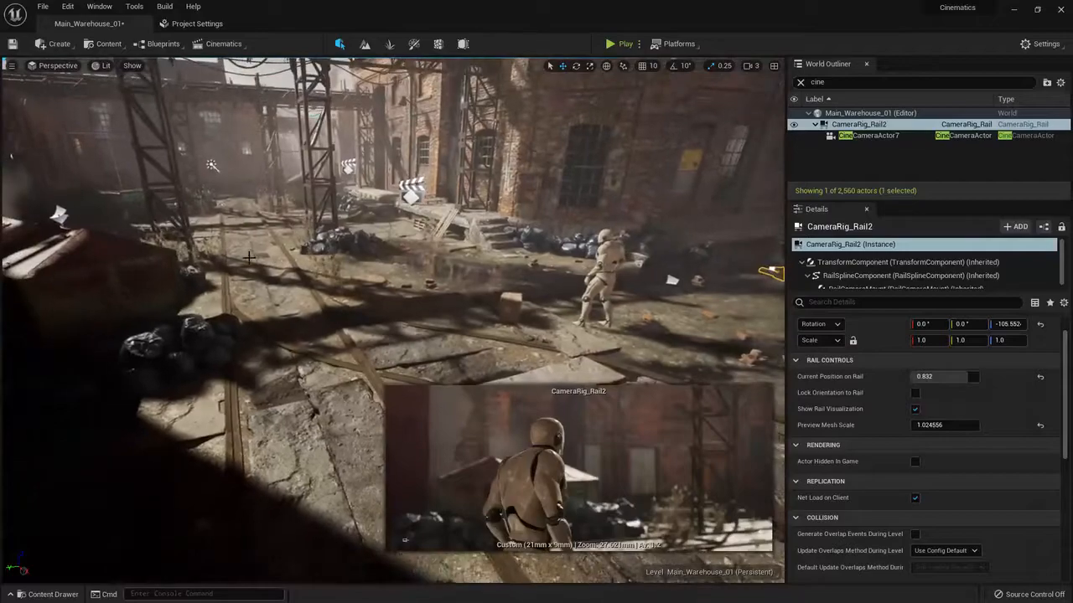
click(252, 252)
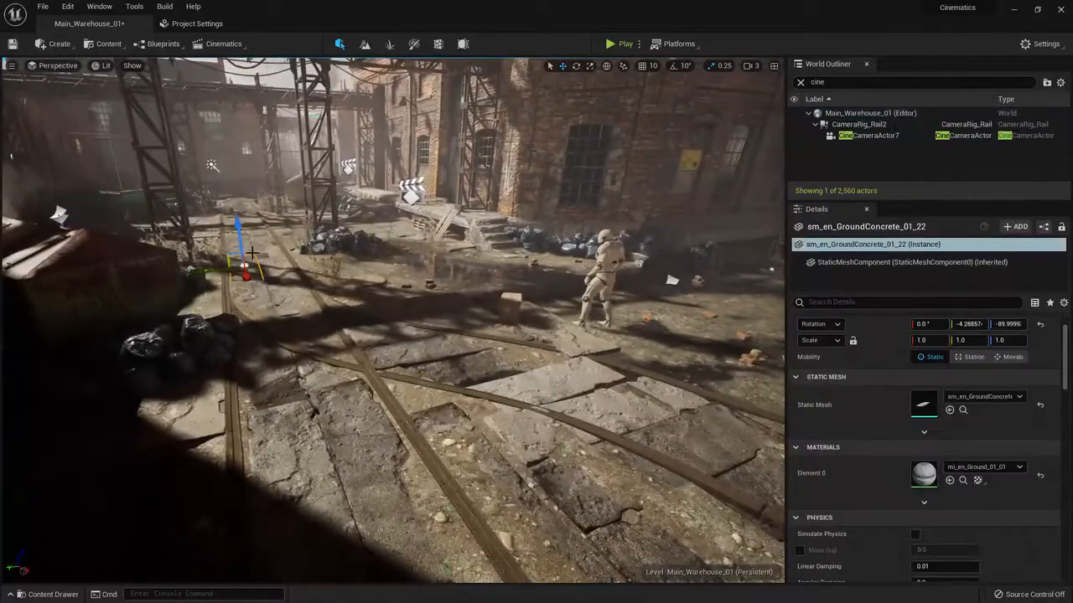
- Add a Camera Rig Crane to the ground of the yard near the dumpsters and frame it
click(59, 46)
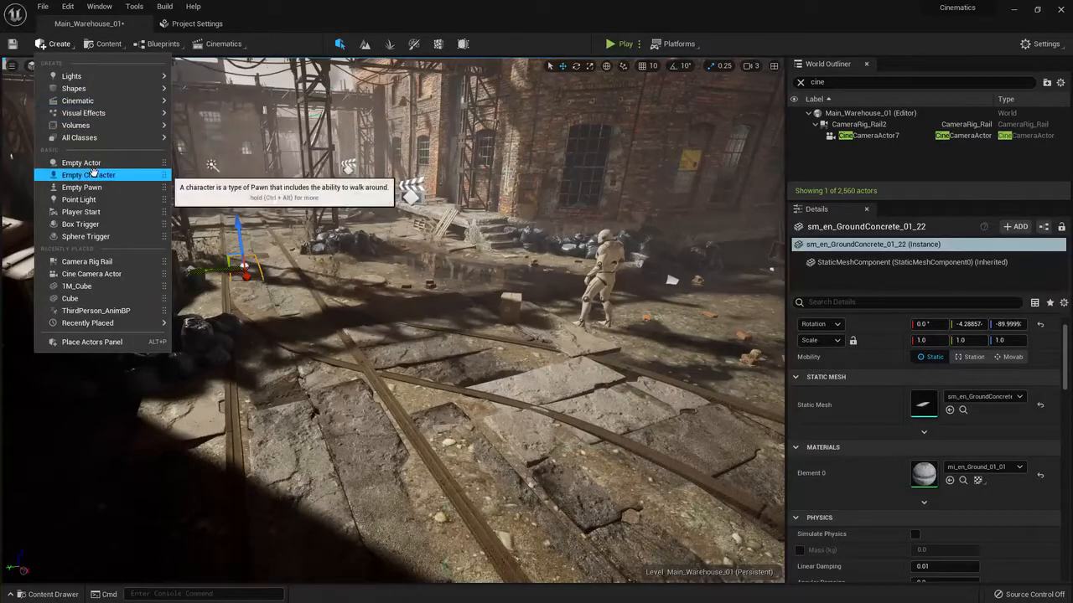
mouse_move(84, 100)
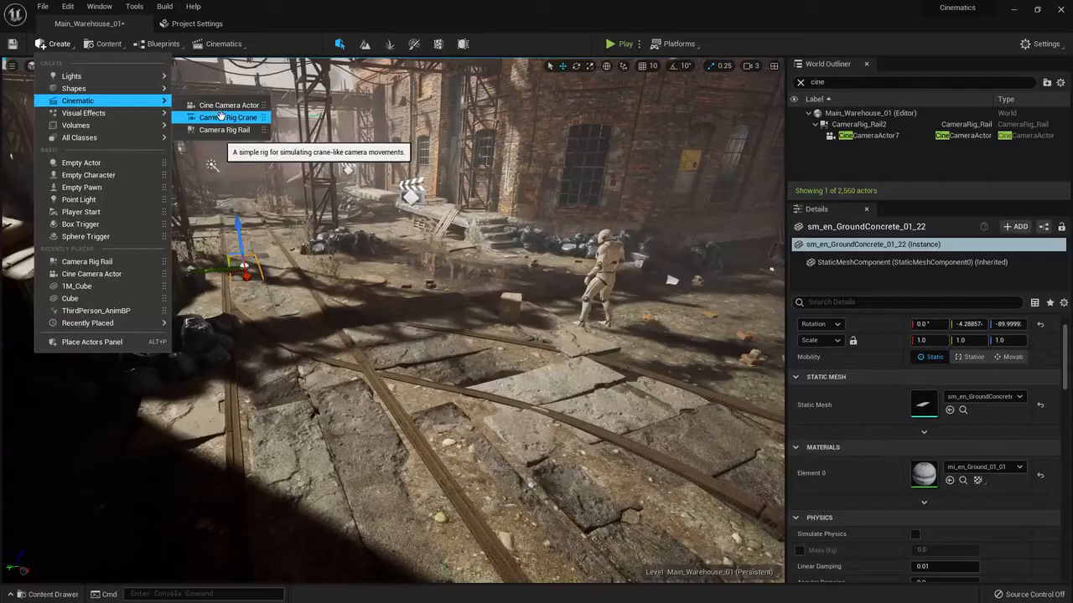
drag(215, 118, 357, 419)
key(f)
alt+drag(402, 366, 438, 366)
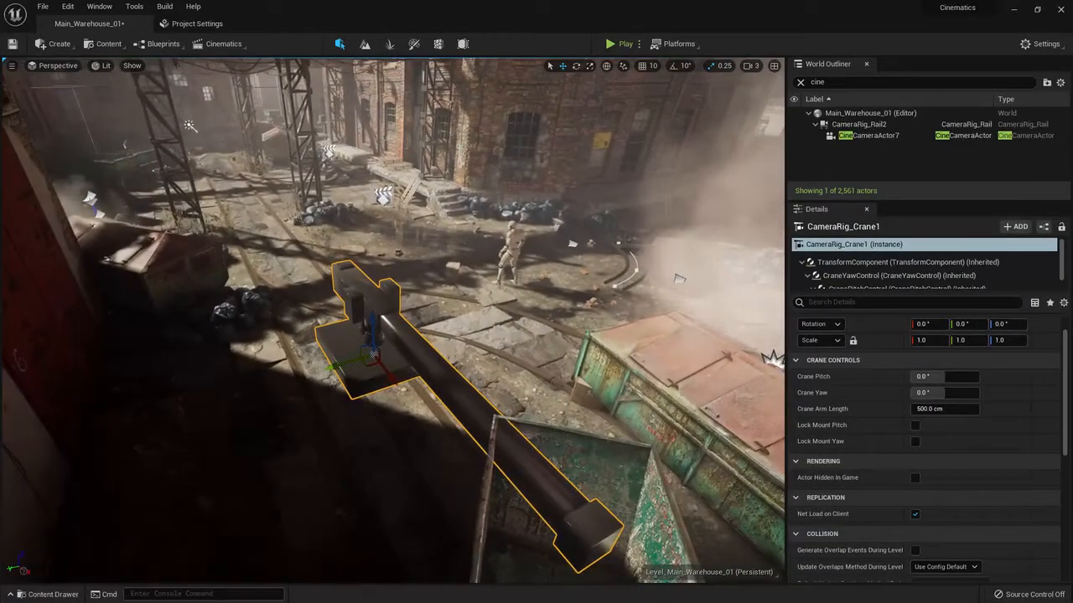
- Rotate the crane rig about its vertical axis to about -158.6°
key(e)
drag(369, 396, 529, 386)
right_drag(433, 329, 293, 343)
key(r)
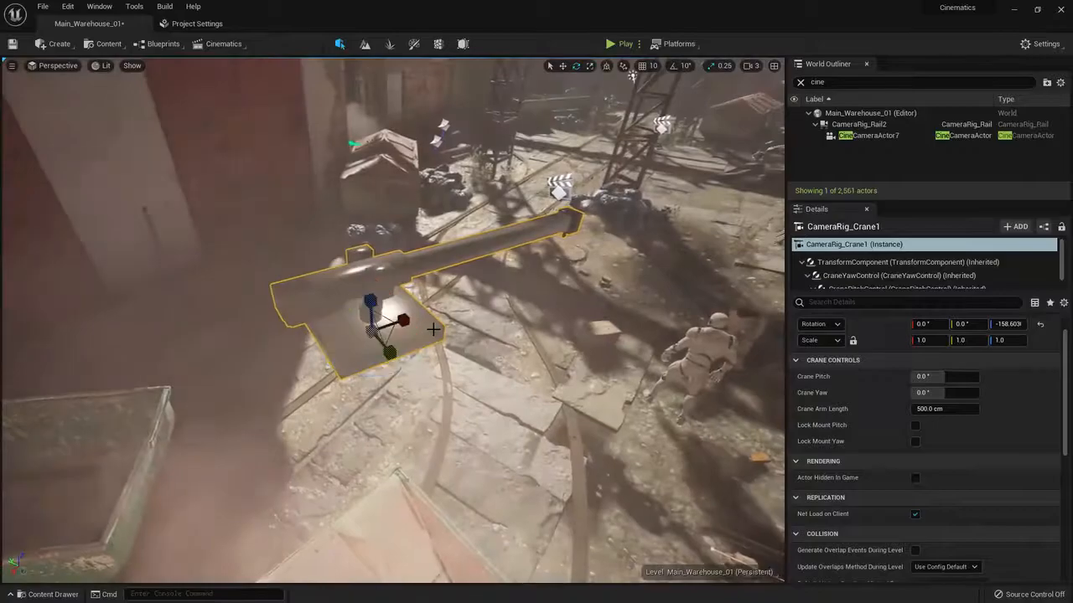
- Reposition the crane rig on the ground so its arm reaches out over the yard
key(w)
drag(373, 334, 231, 350)
mouse_move(231, 350)
right_down()
mouse_move(255, 289)
mouse_move(226, 350)
right_up()
drag(184, 369, 151, 359)
right_drag(151, 359, 160, 331)
- Duplicate CineCameraActor7 from the rail and pull the copy away toward the crane
click(239, 390)
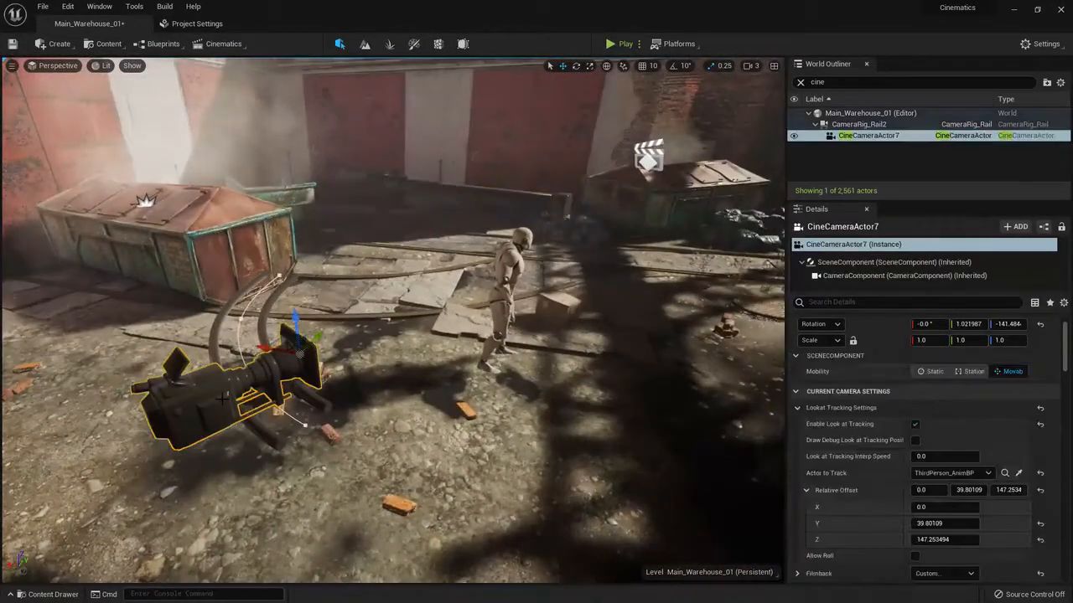
right_drag(238, 390, 238, 385)
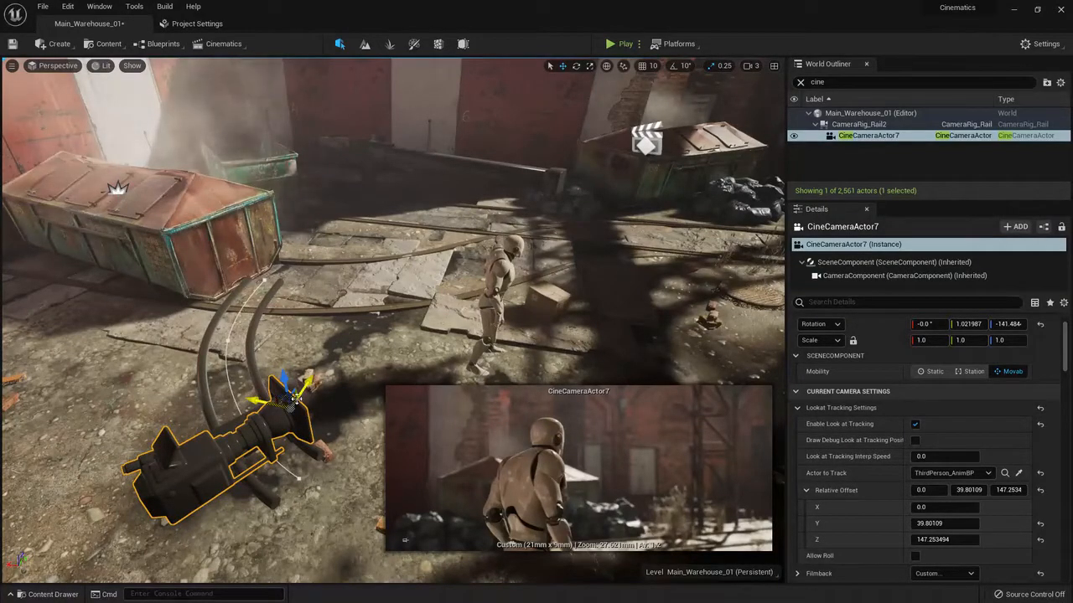
alt+drag(308, 381, 533, 180)
key(w)
right_drag(470, 251, 524, 233)
- Place the duplicated camera, CineCameraActor8, directly under the mount at the end of the crane arm
drag(309, 250, 491, 281)
key(w)
right_drag(491, 281, 436, 239)
right_drag(209, 127, 199, 82)
drag(344, 129, 339, 279)
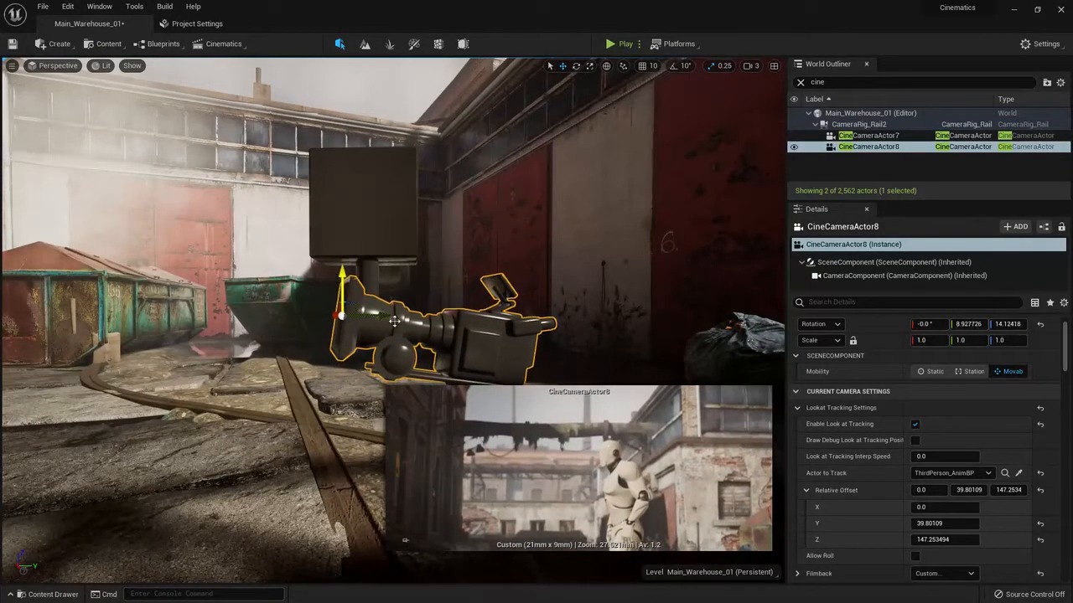
- Attach CineCameraActor8 to CameraRig_Crane1 by picking the crane in the scene
right_click(405, 540)
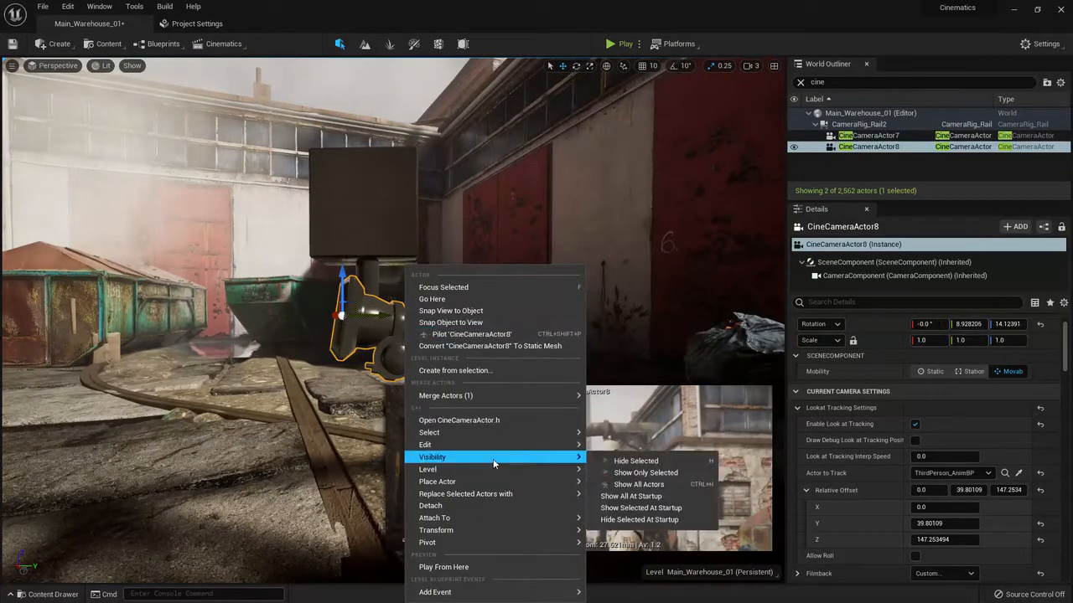
mouse_move(460, 523)
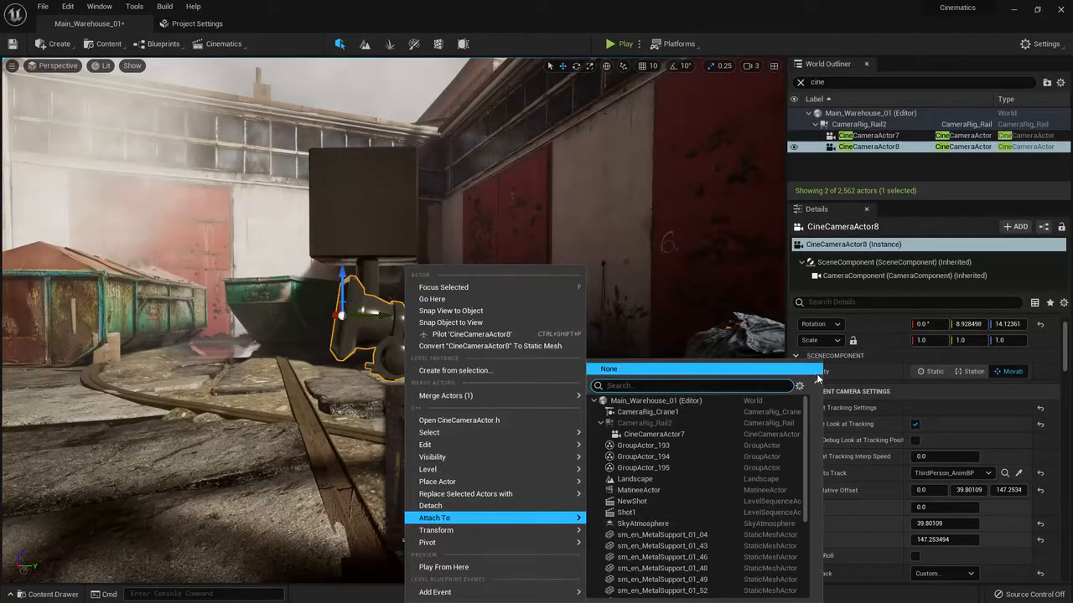
click(818, 383)
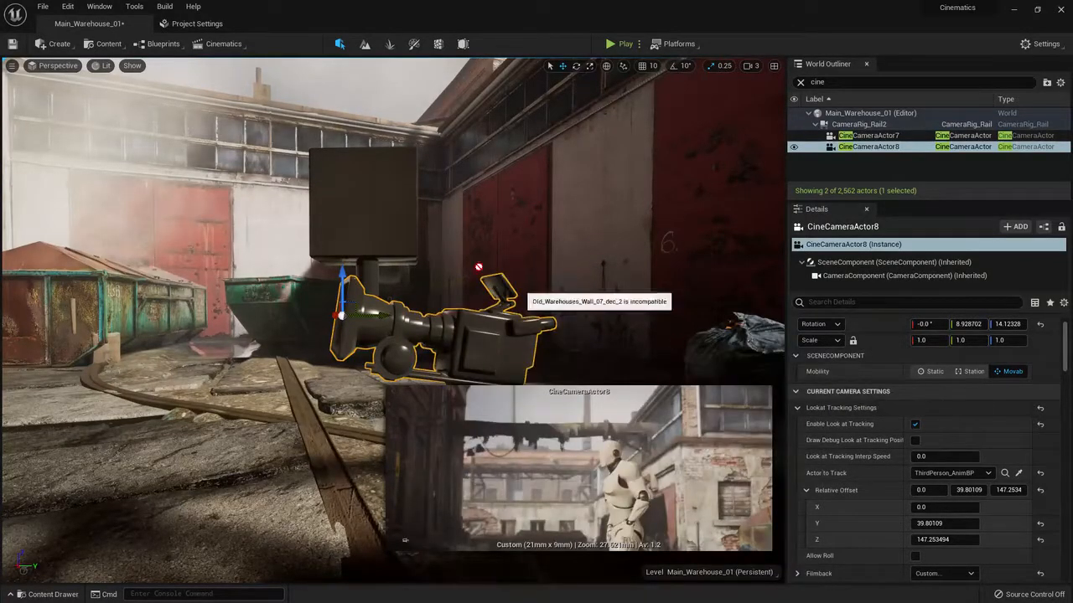
click(369, 199)
- Set CameraRig_Crane1's Crane Pitch to about 17.28° and its Crane Yaw to about -5.76°
right_drag(369, 199, 587, 199)
click(369, 199)
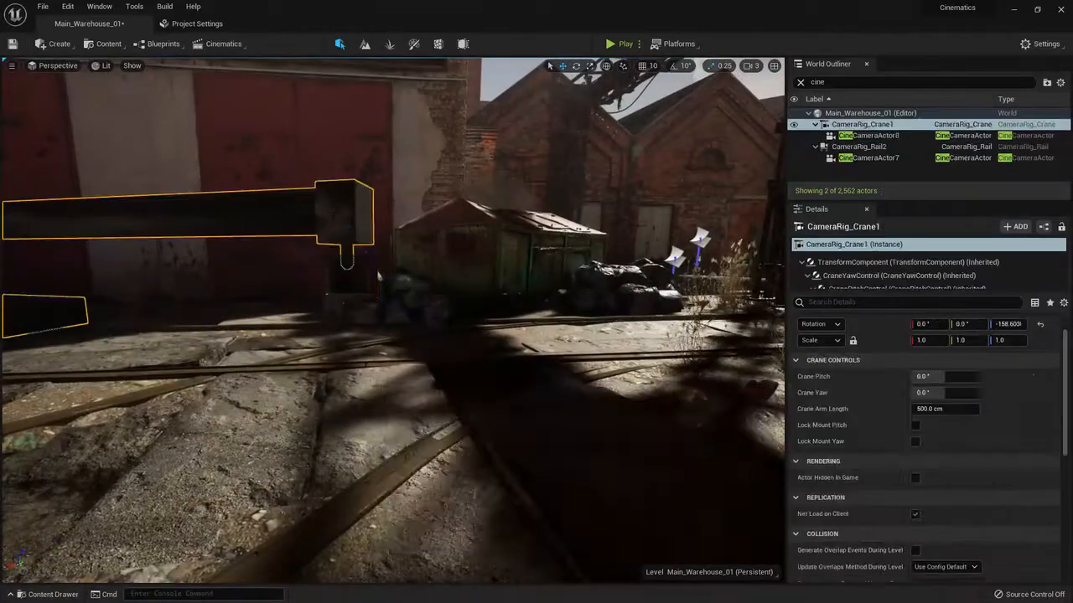
right_drag(378, 276, 490, 327)
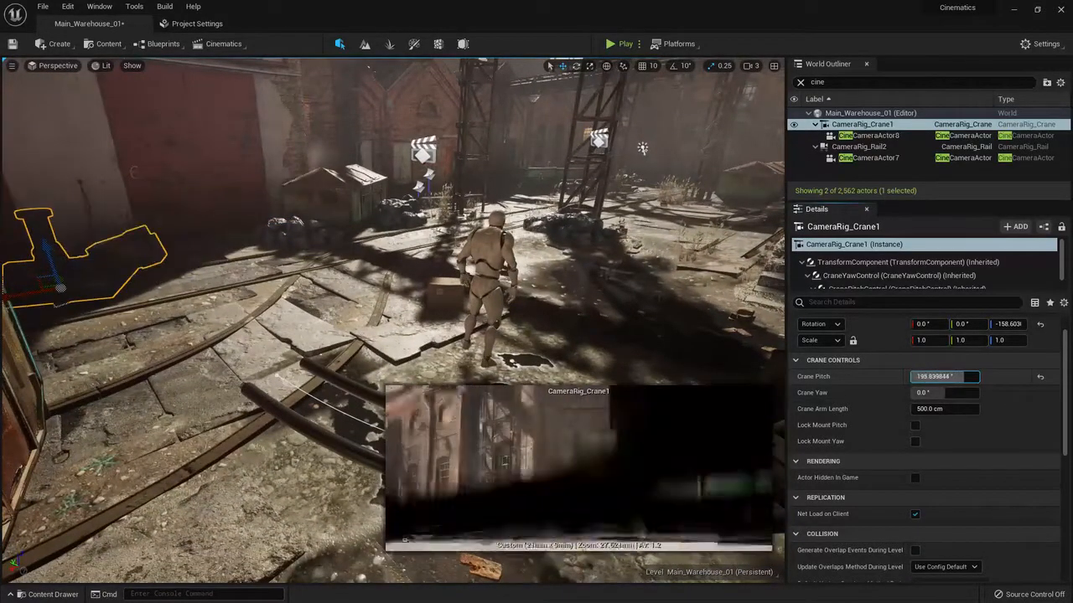
mouse_move(944, 376)
mouse_down()
mouse_move(1006, 376)
mouse_move(935, 377)
mouse_move(959, 377)
mouse_move(912, 392)
mouse_move(932, 392)
mouse_up()
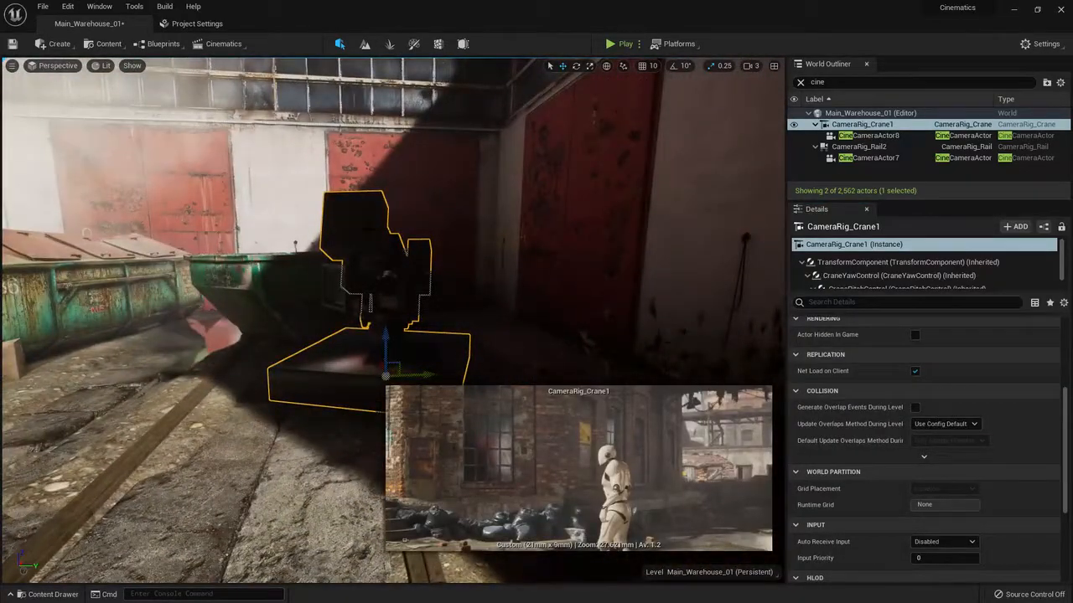
- Disable look-at tracking on CineCameraActor8 and nudge the camera at the end of the crane arm
right_drag(294, 246, 461, 264)
click(294, 246)
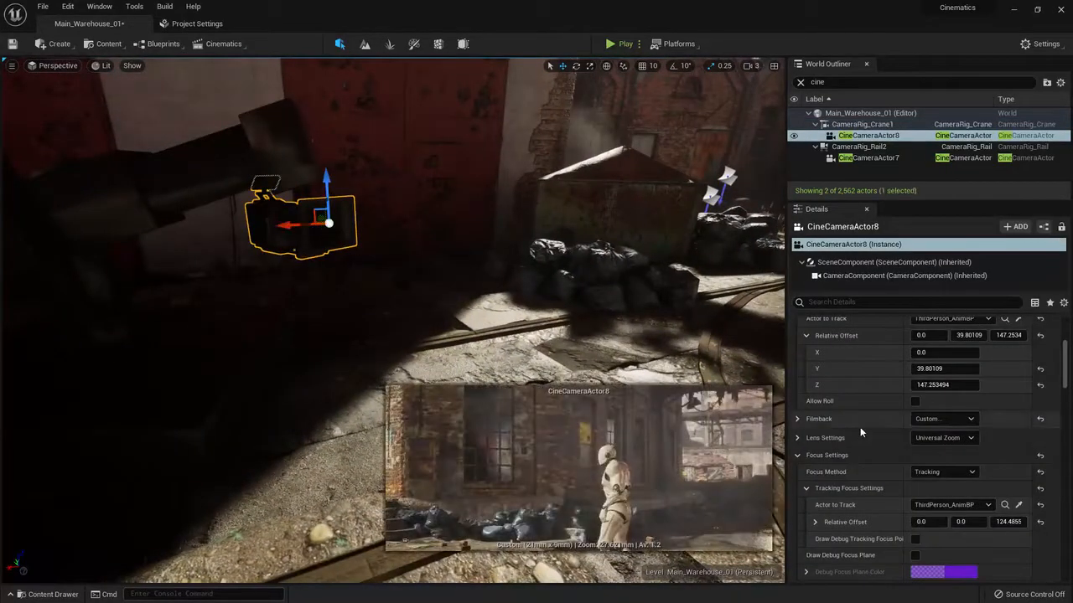
scroll(883, 414, up, 3)
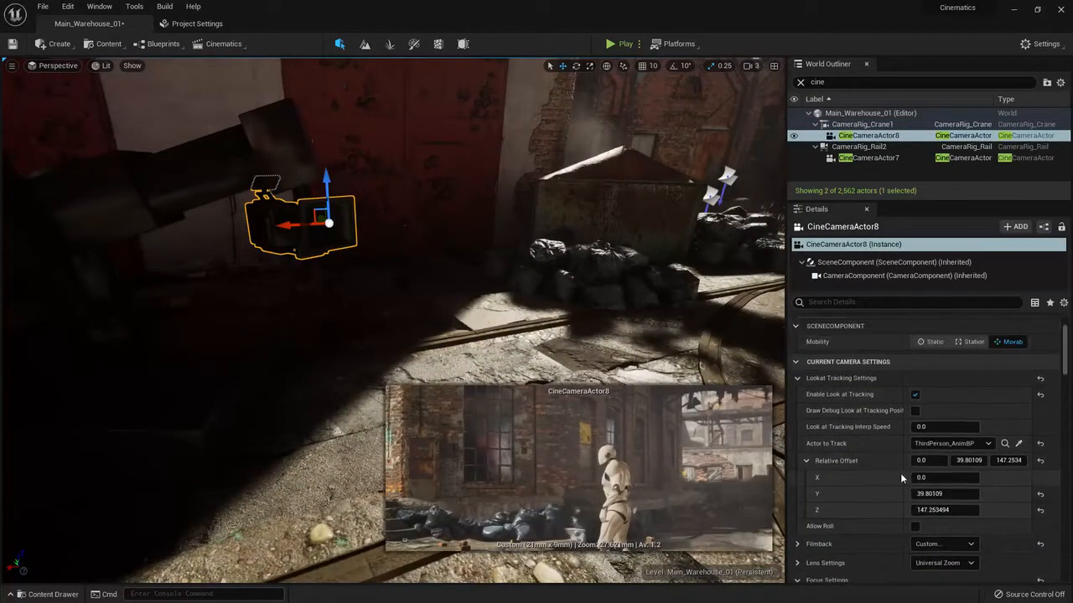
scroll(902, 475, up, 1)
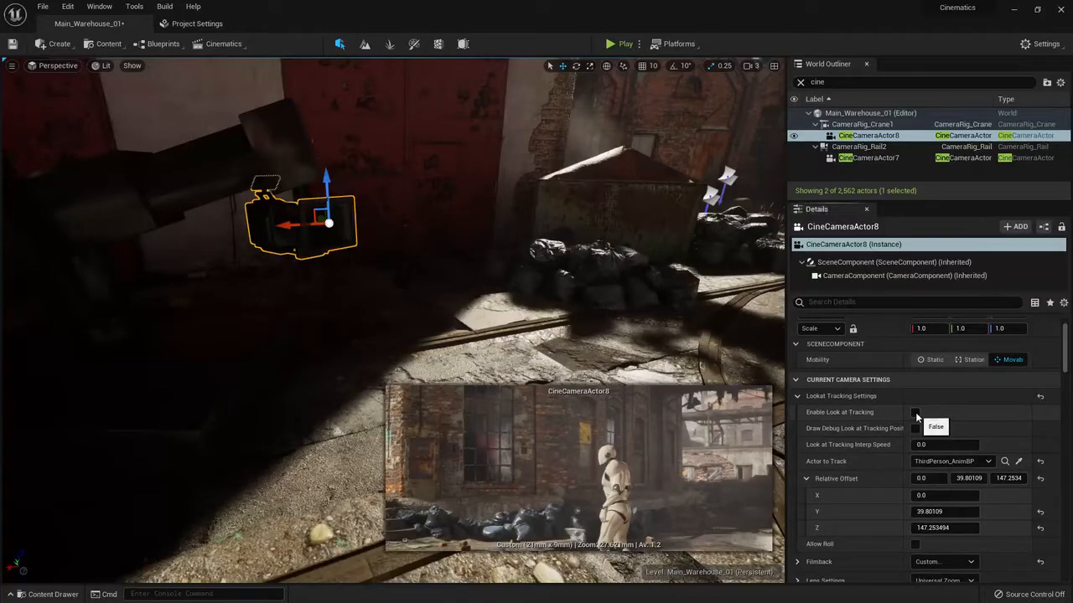
right_drag(557, 368, 535, 326)
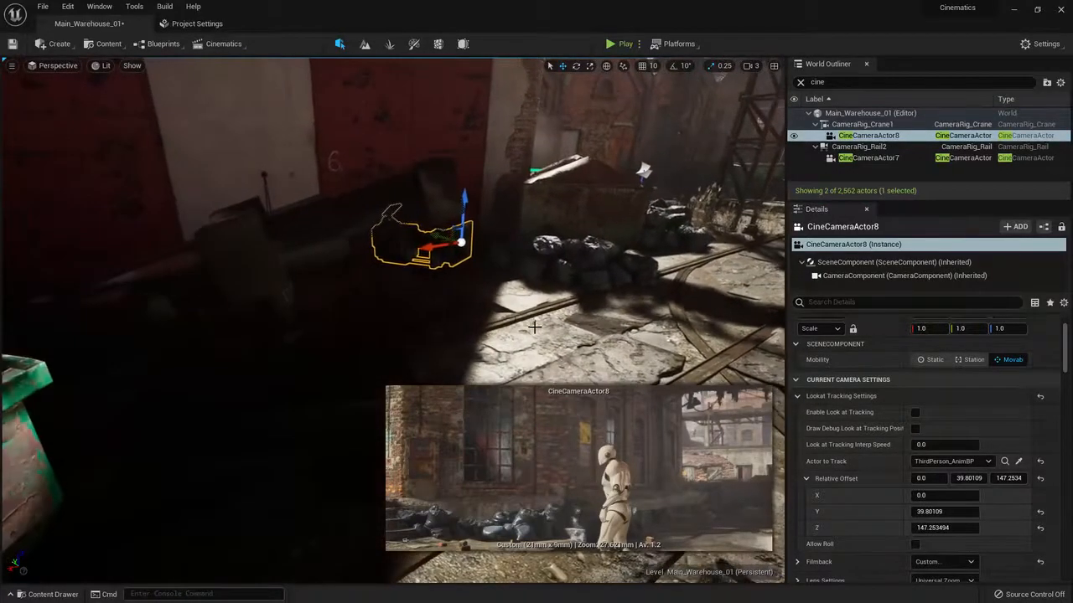
mouse_move(458, 258)
mouse_down()
mouse_move(489, 267)
mouse_move(476, 260)
mouse_up()
right_drag(503, 252, 448, 314)
- Set the crane's arm length to about 2507.19 cm and its Crane Pitch to about 57.6°
click(395, 310)
click(383, 311)
right_drag(382, 310, 499, 296)
drag(939, 398, 1064, 398)
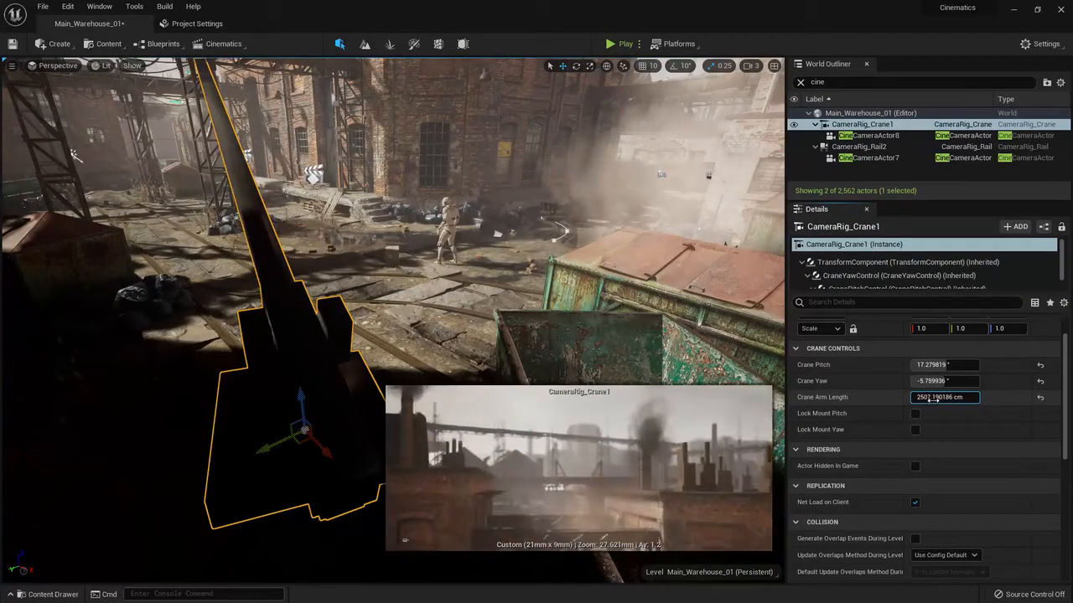
drag(940, 365, 1012, 365)
mouse_move(640, 294)
right_down()
mouse_move(619, 220)
mouse_move(644, 176)
mouse_move(627, 169)
mouse_move(635, 293)
right_up()
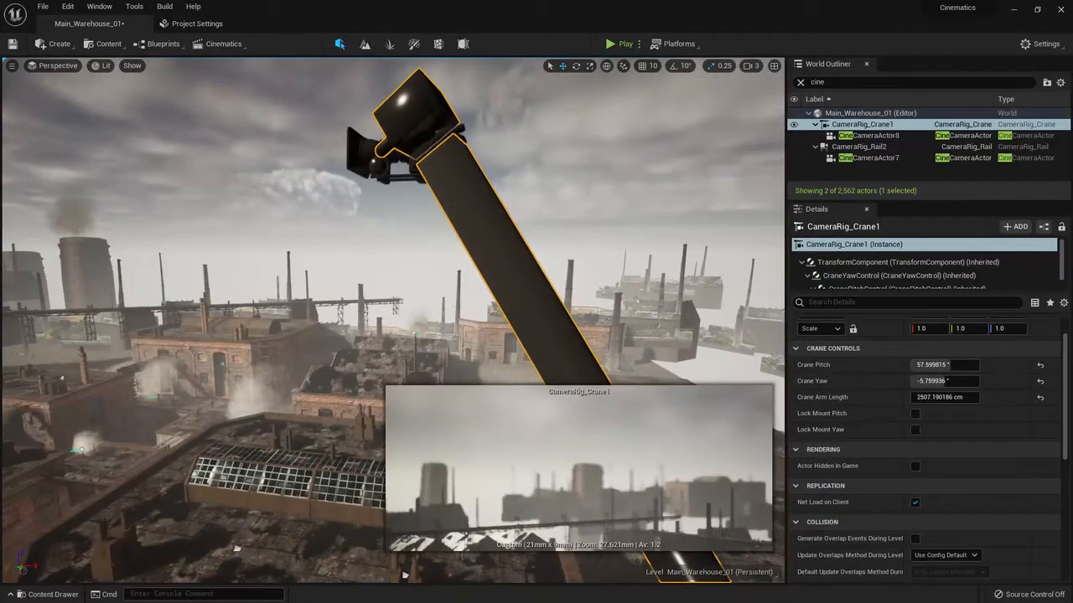
- Rotate CineCameraActor8 at the crane's tip so that it looks steeply down at the yard
click(383, 164)
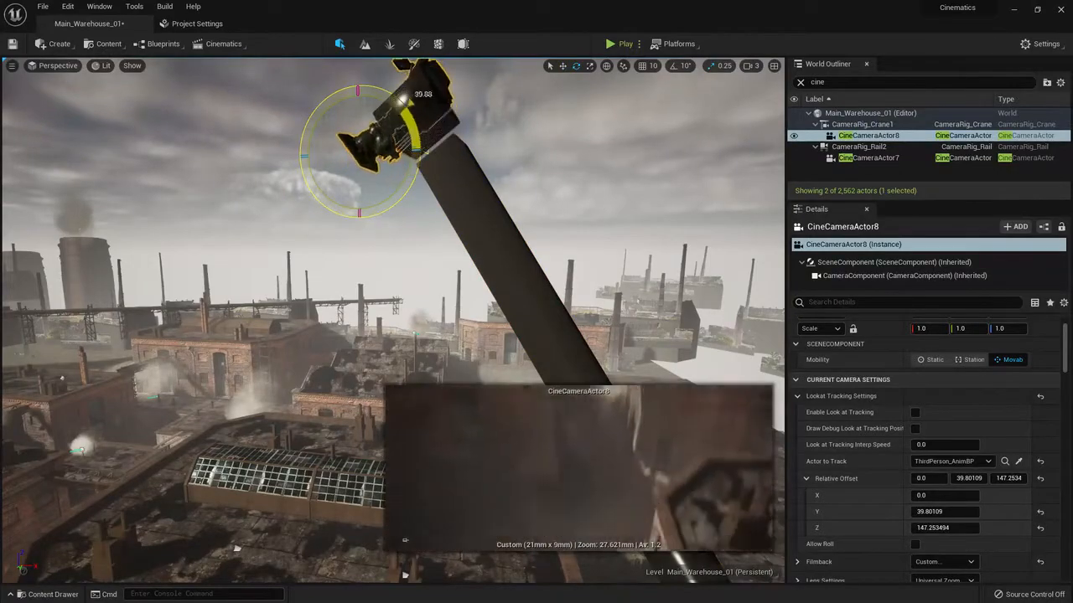
alt+drag(405, 575, 522, 555)
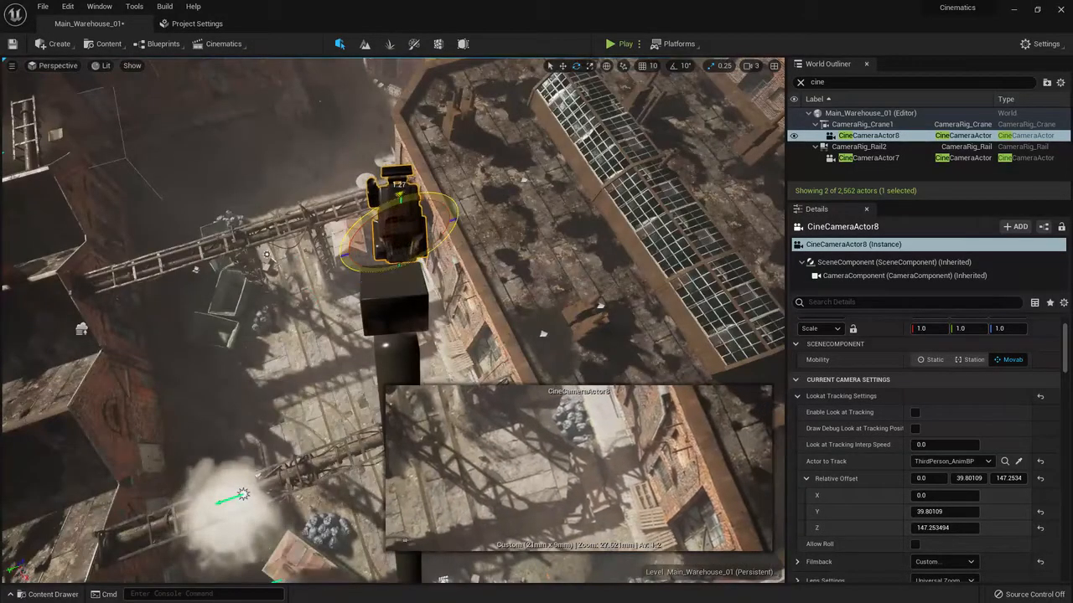
drag(416, 289, 497, 412)
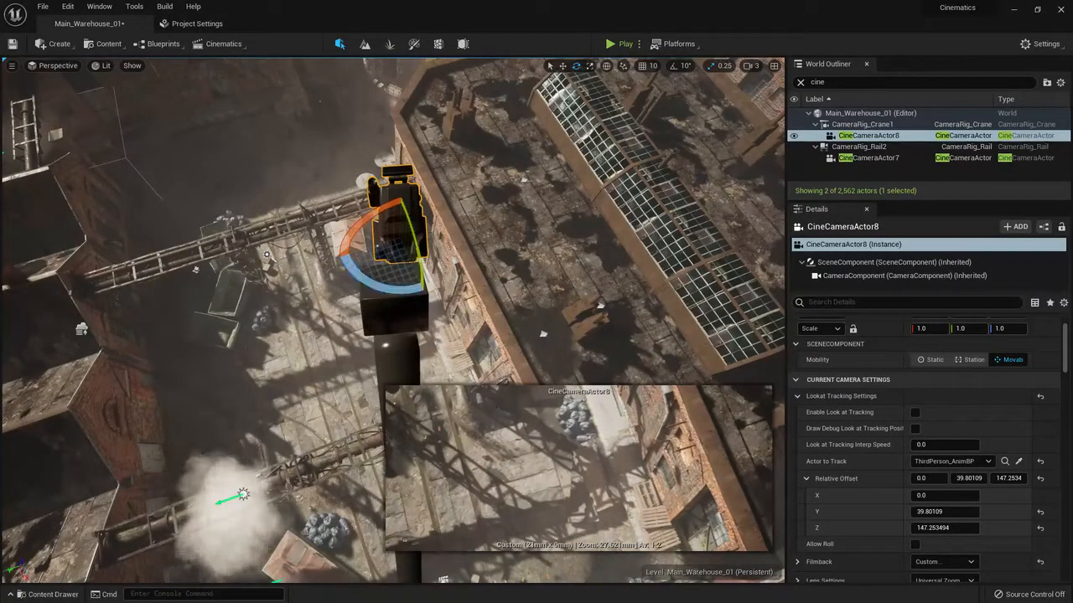
- Try a lower Crane Pitch on CameraRig_Crane1, and undo the pitch change
click(395, 317)
key(w)
alt+drag(395, 316, 211, 184)
alt+right_drag(395, 317, 384, 312)
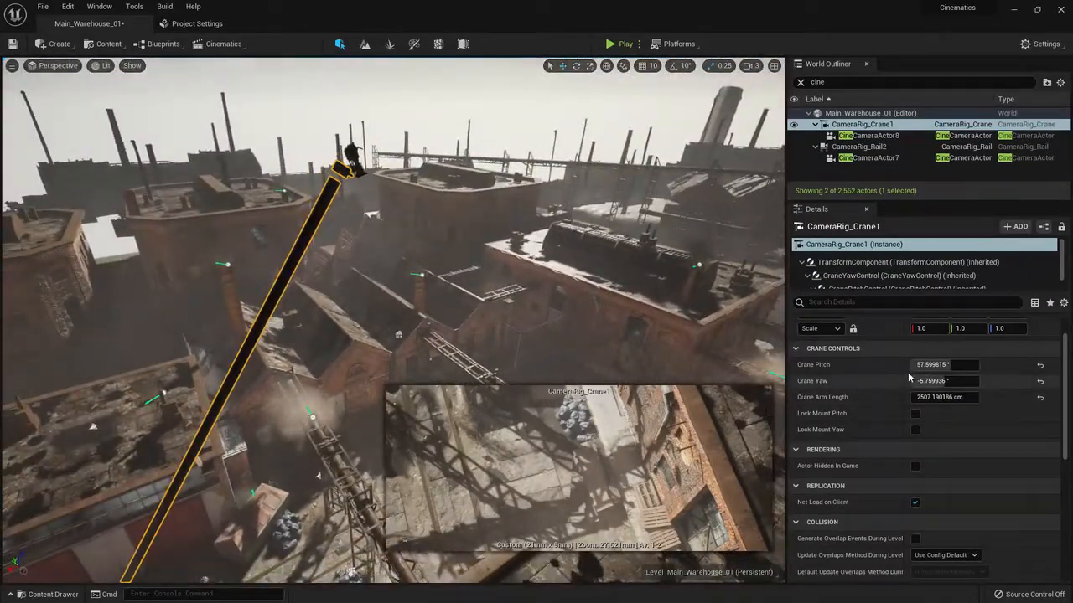
drag(946, 365, 897, 366)
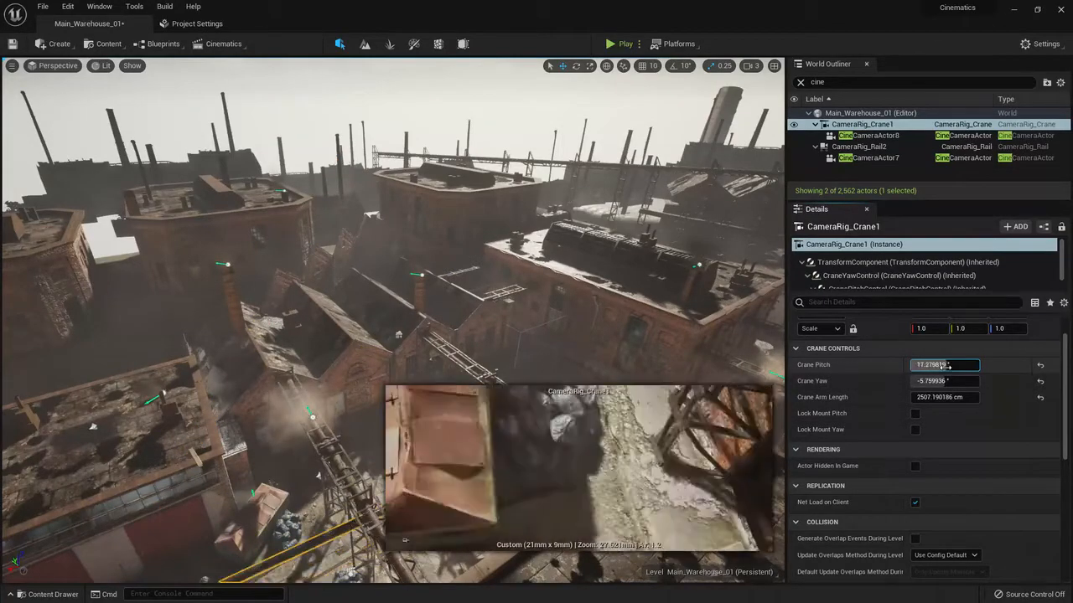
key(ctrl+z)
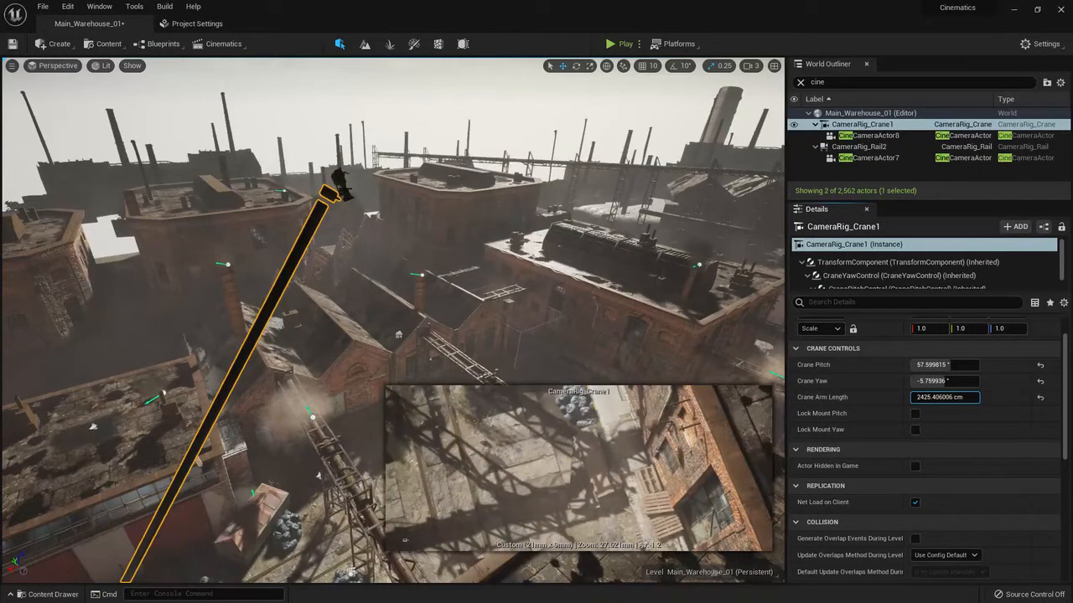
- Enable look-at tracking on CineCameraActor8 and pick the wooden spool sm_en_WoodSpool_01_17 as the actor to track
click(869, 136)
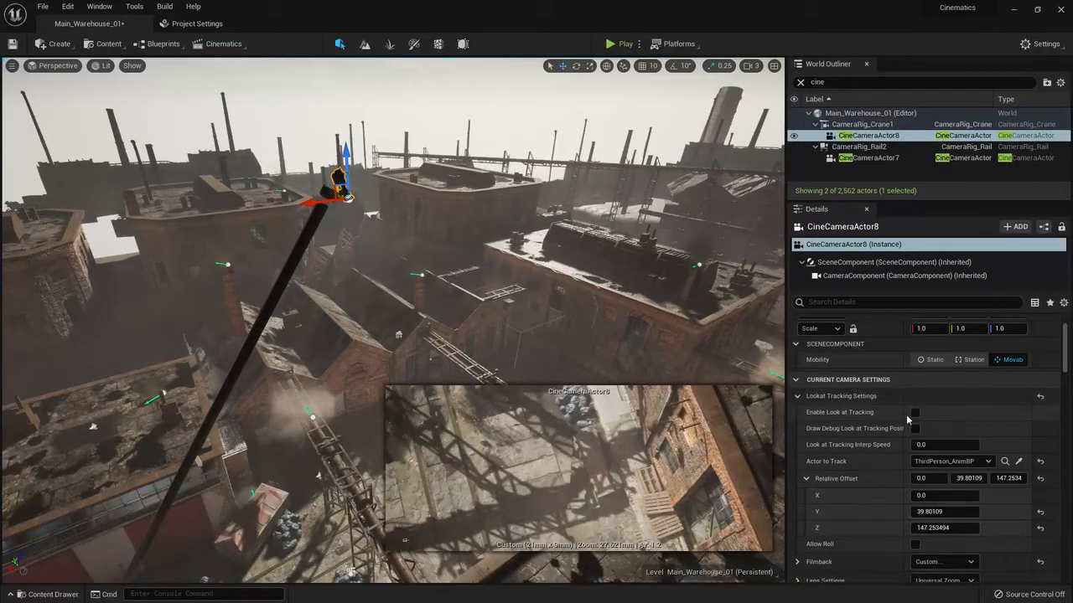
key(w)
mouse_move(488, 326)
right_down()
mouse_move(461, 356)
mouse_move(470, 386)
mouse_move(503, 385)
mouse_move(536, 356)
mouse_move(523, 360)
mouse_move(494, 328)
right_up()
key(w)
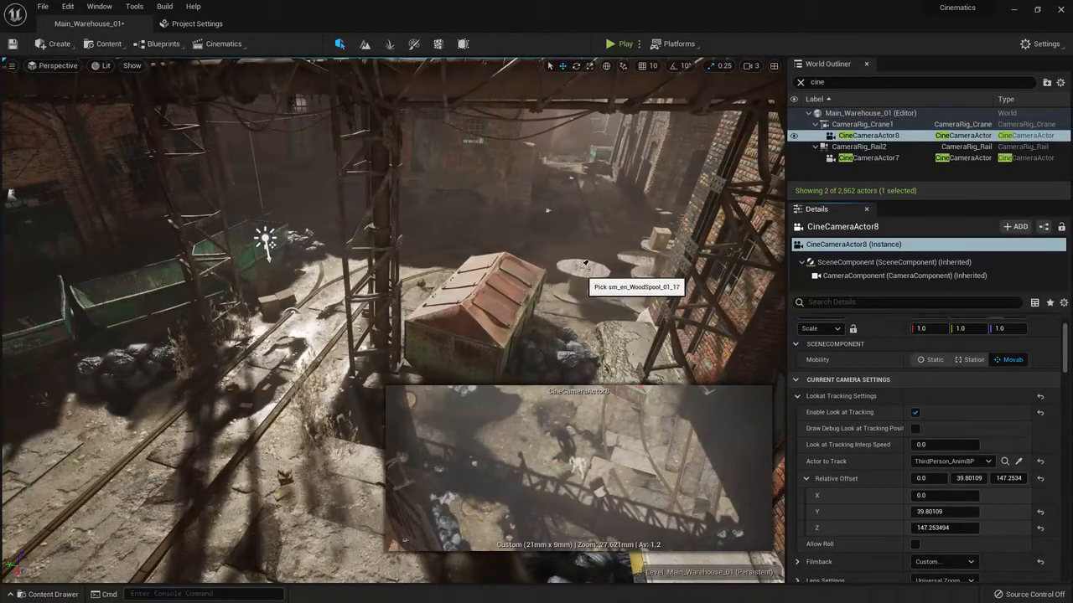
key(s)
right_drag(582, 276, 643, 173)
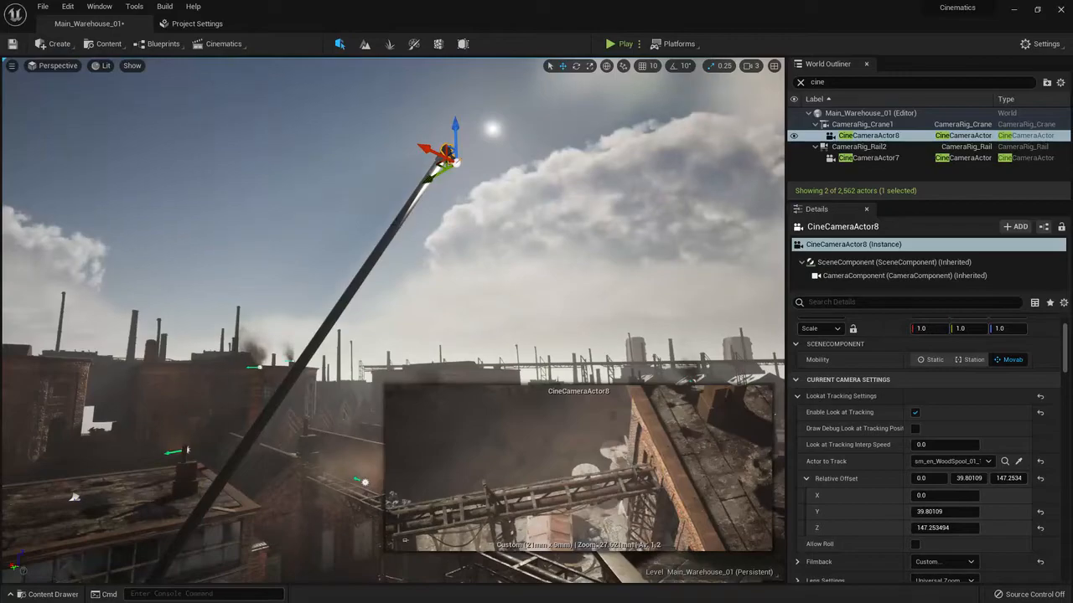
- Shorten CameraRig_Crane1's arm length to about 325.57 cm
click(436, 166)
right_drag(650, 320, 683, 345)
drag(951, 397, 878, 388)
- View the scene through CineCameraActor8 in the viewport
click(56, 67)
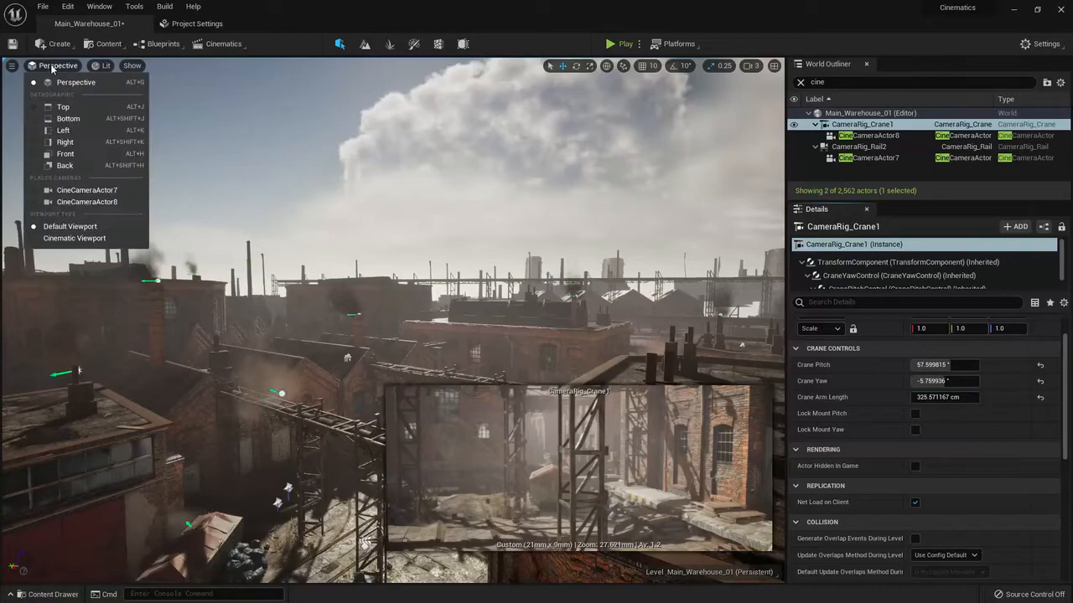
click(88, 202)
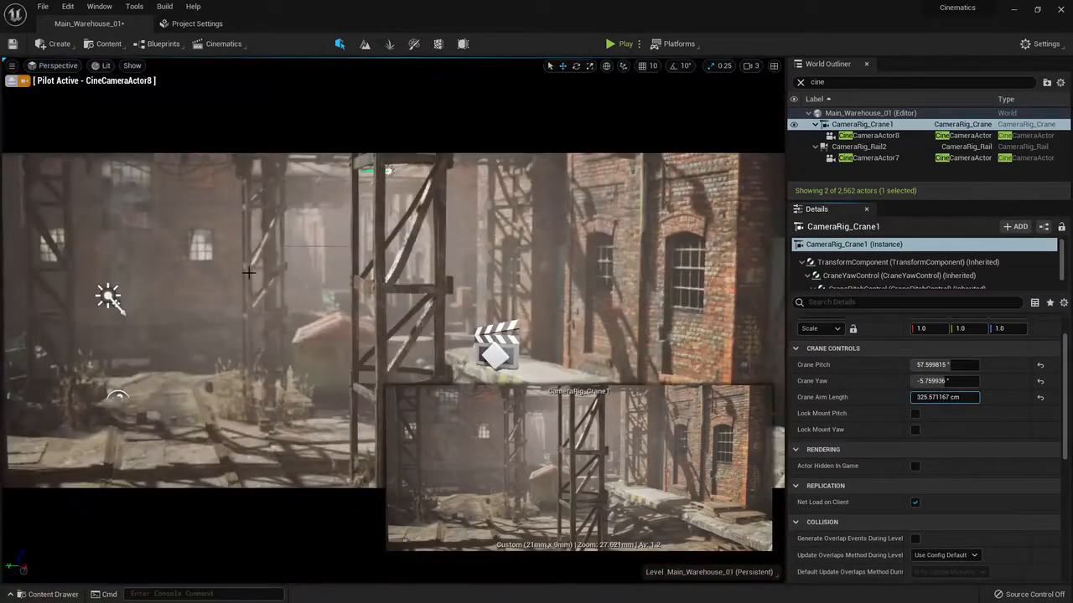
click(267, 227)
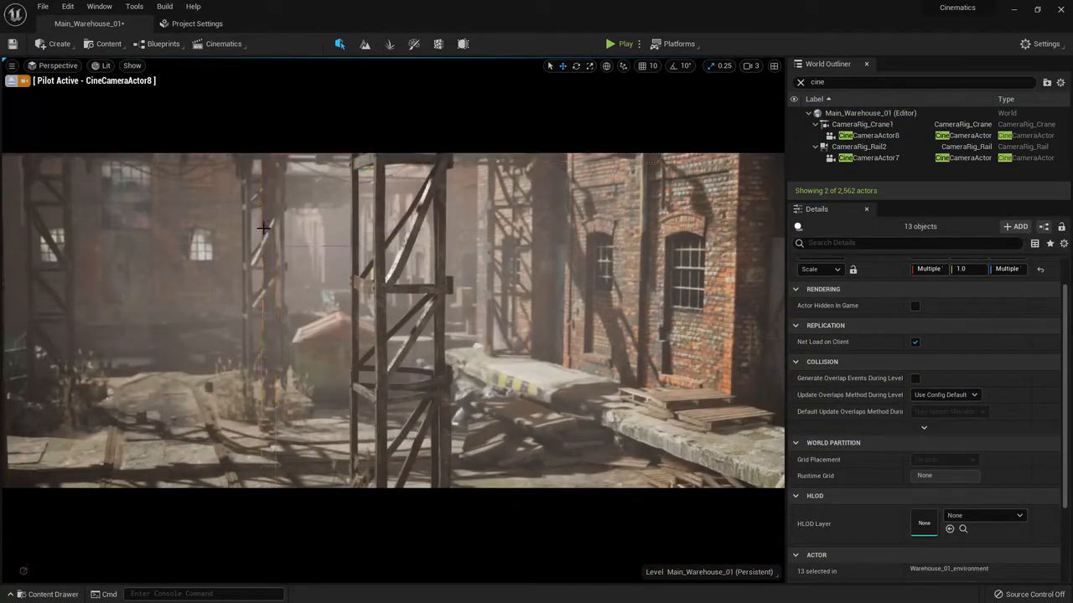
- Set CameraRig_Crane1's arm length to about 901.48 cm and switch the viewport to Cinematic Viewport
click(876, 125)
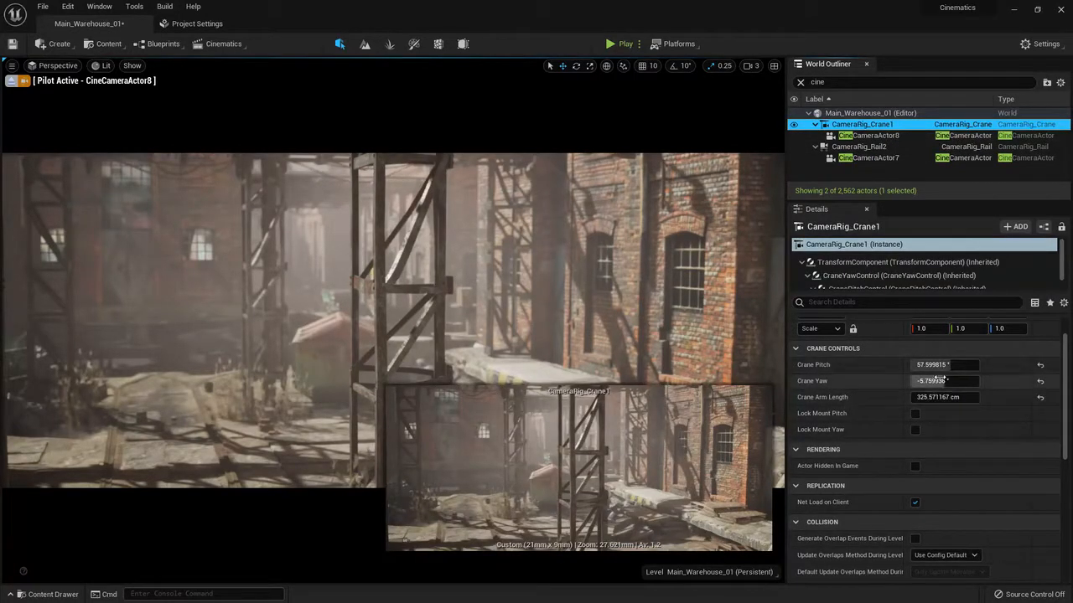
drag(943, 366, 942, 398)
key(ctrl+z)
click(52, 66)
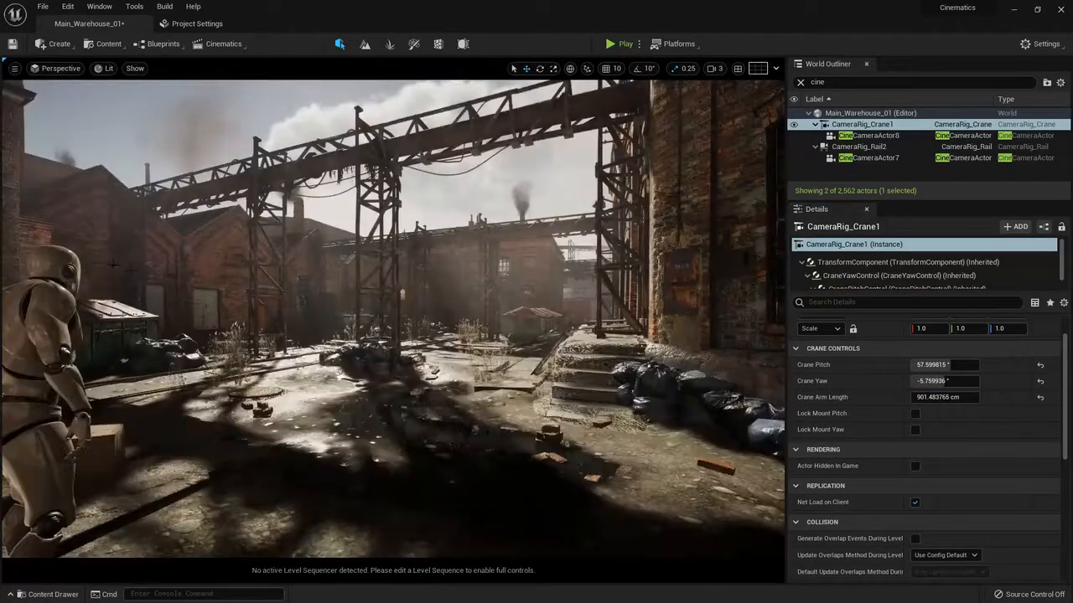
- Preview the scene through CineCameraActor7 and switch the viewport to CineCameraActor8's view
click(51, 70)
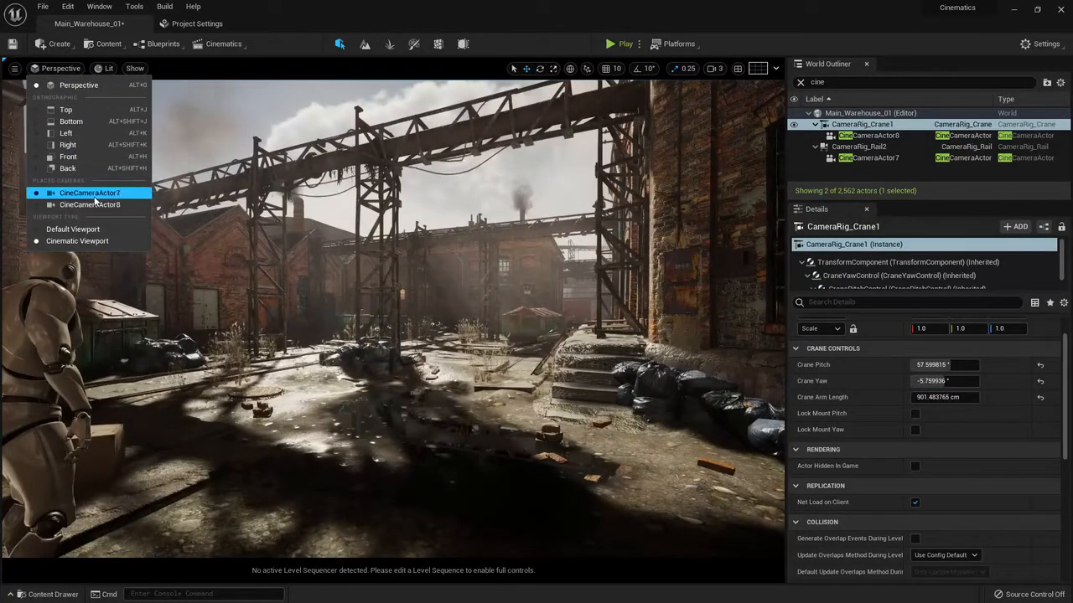
click(94, 196)
click(60, 68)
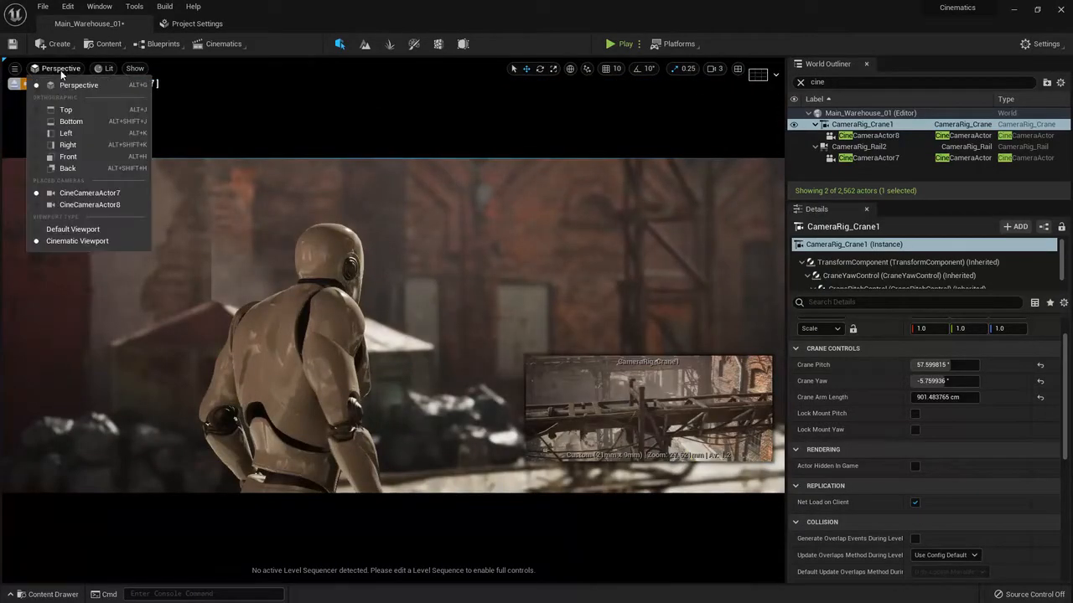
click(77, 204)
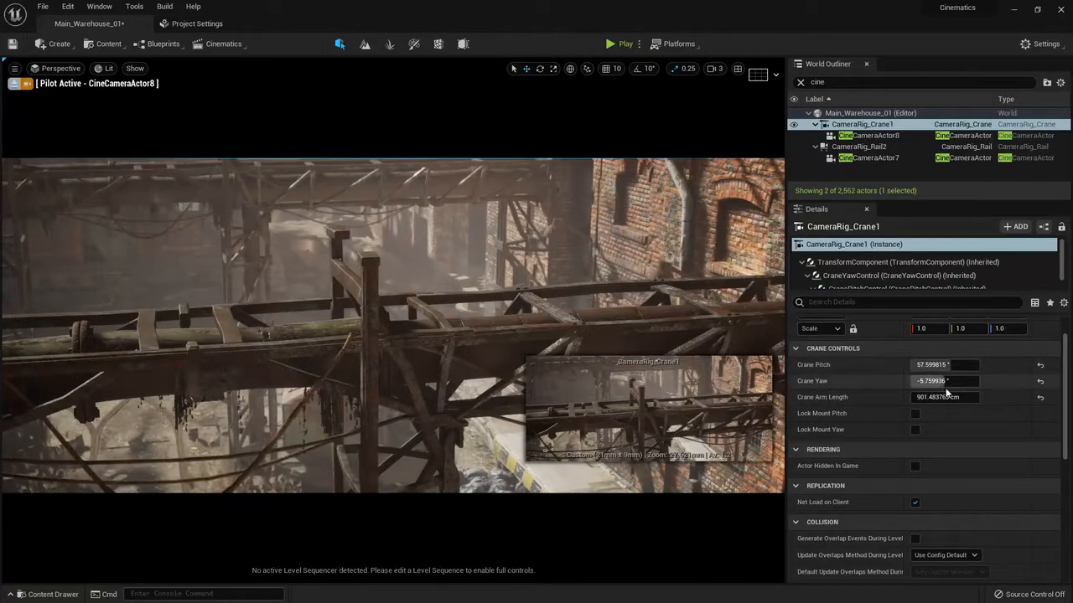
- Shorten CameraRig_Crane1's arm length to about 146.45 cm and stop piloting CineCameraActor8
drag(943, 397, 861, 397)
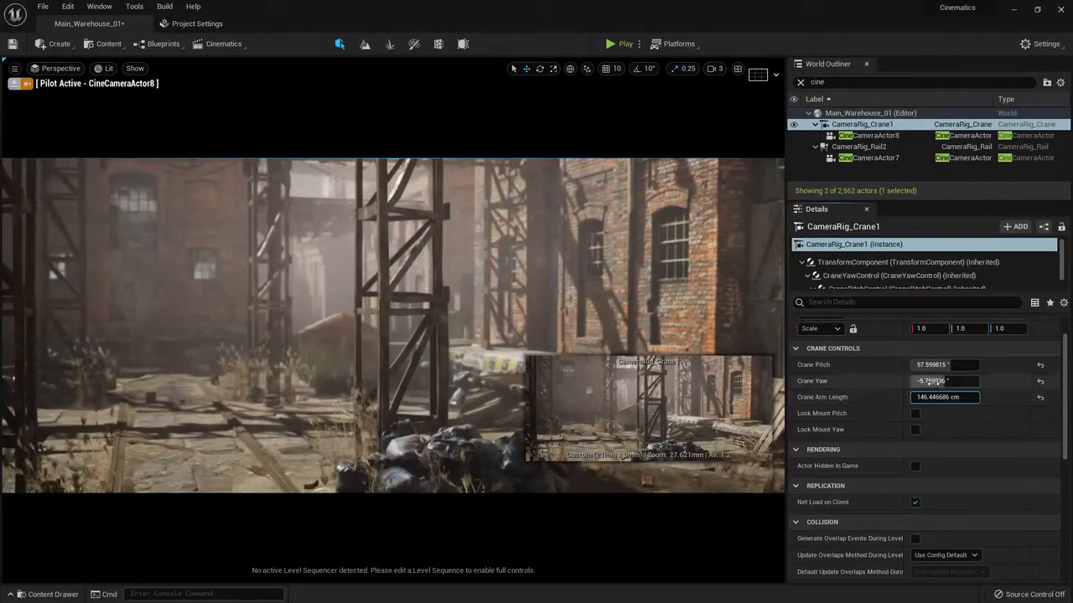
click(13, 83)
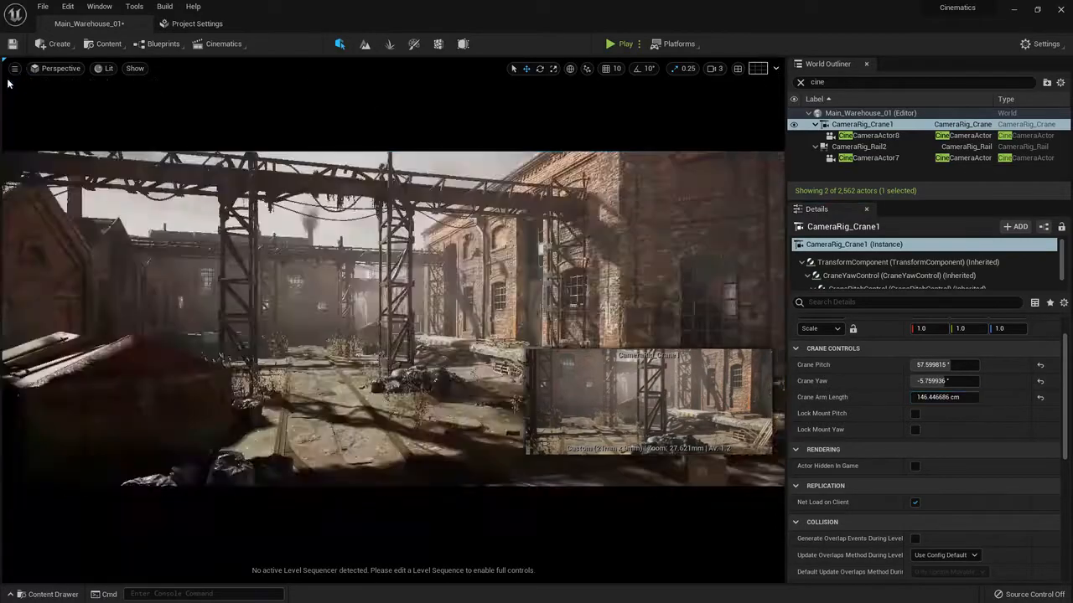
- Examine the placement of the crane rig and the curved rail rig around the mannequin in the warehouse yard
right_drag(326, 210, 181, 215)
right_drag(393, 210, 305, 210)
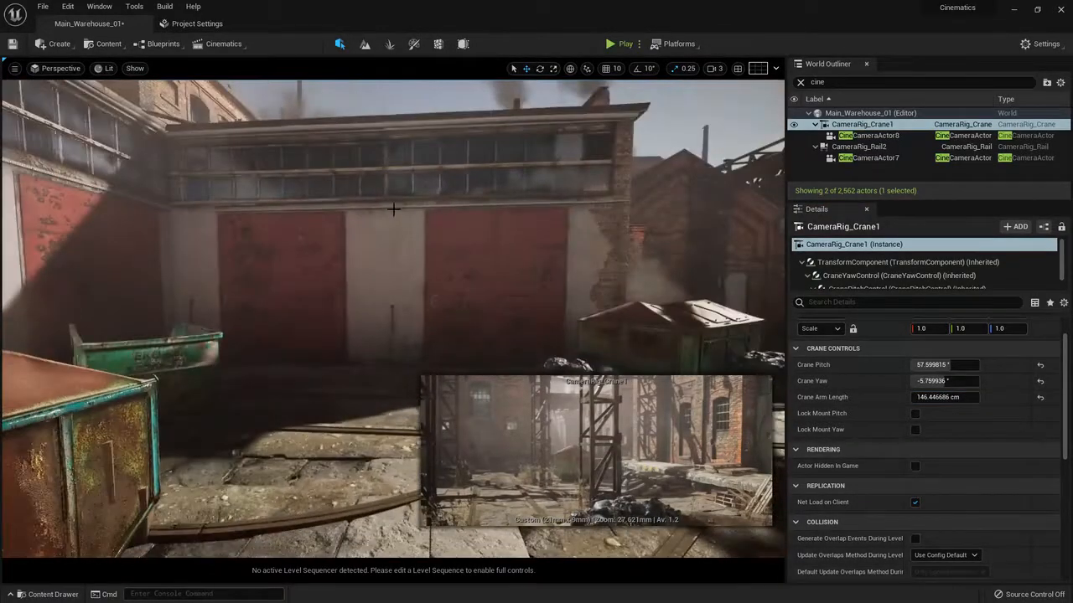
key(w)
right_drag(376, 208, 524, 242)
key(a)
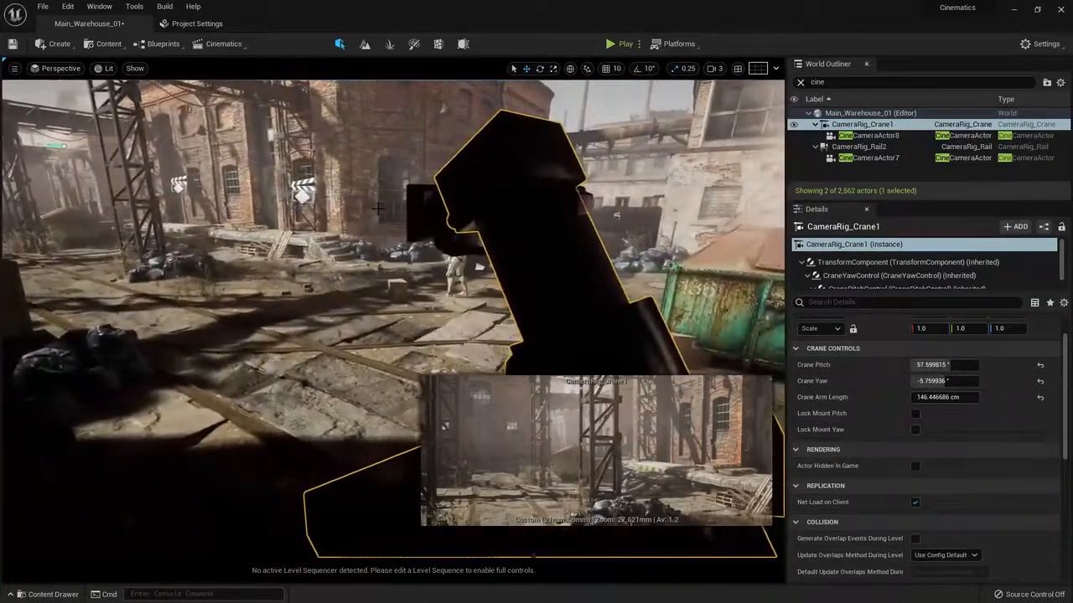
right_drag(378, 208, 275, 200)
key(d)
key(w)
key(s)
key(s)
right_drag(468, 265, 312, 361)
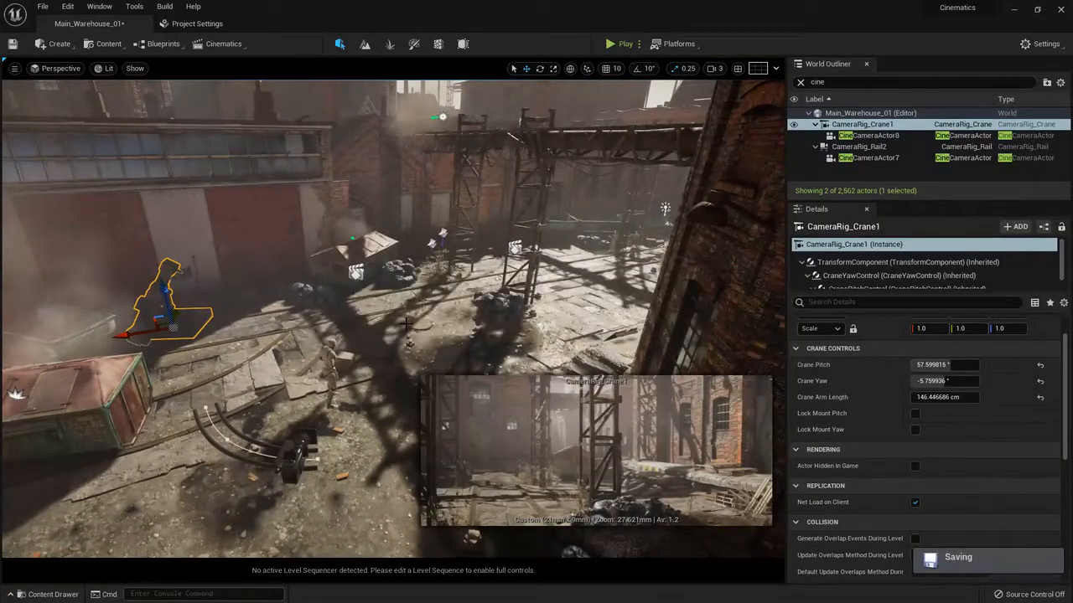
key(q)
right_drag(313, 360, 456, 299)
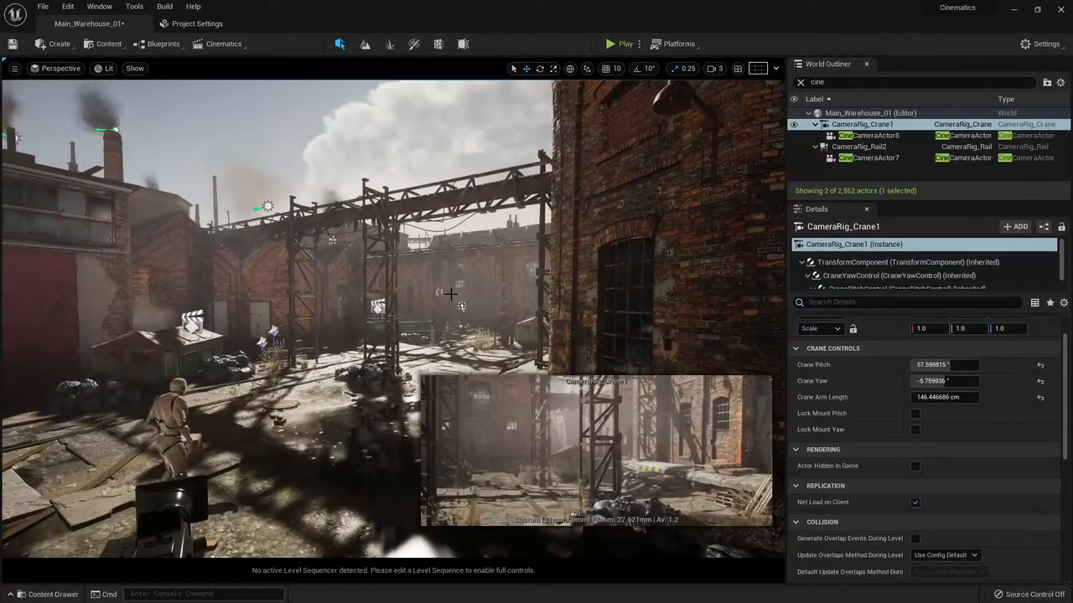